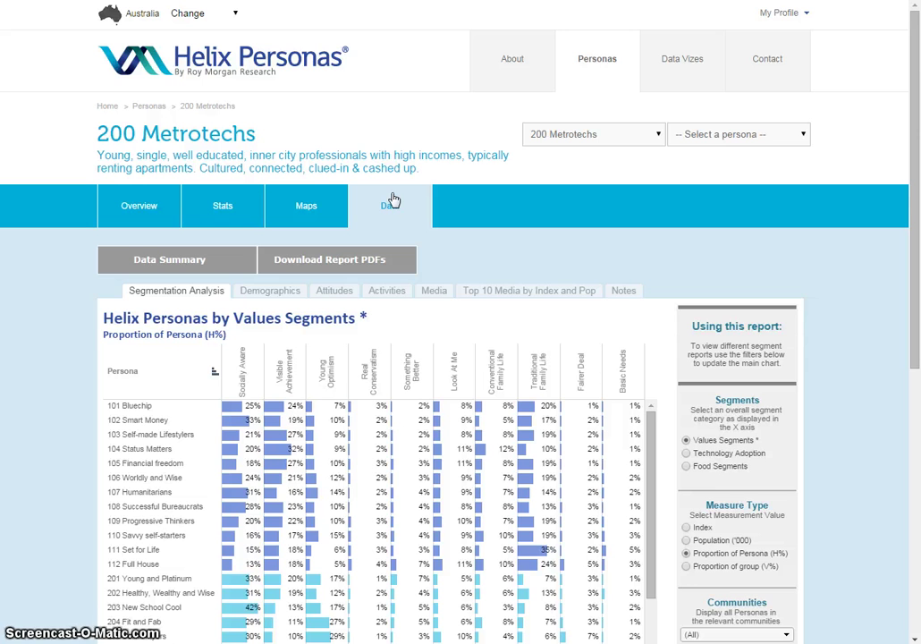
{"action": "left_click", "coordinate": [330, 260]}
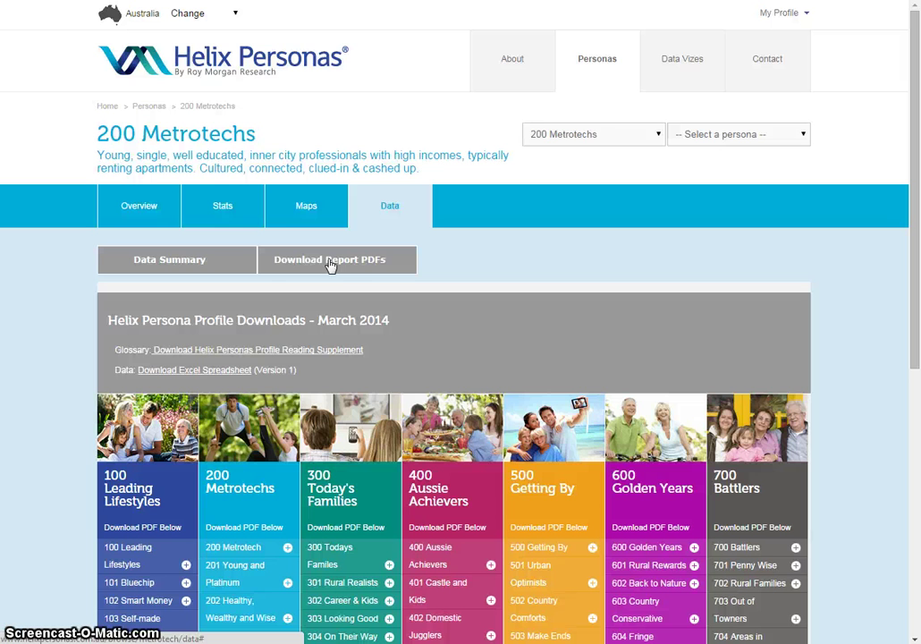
{"action": "left_click", "coordinate": [206, 261]}
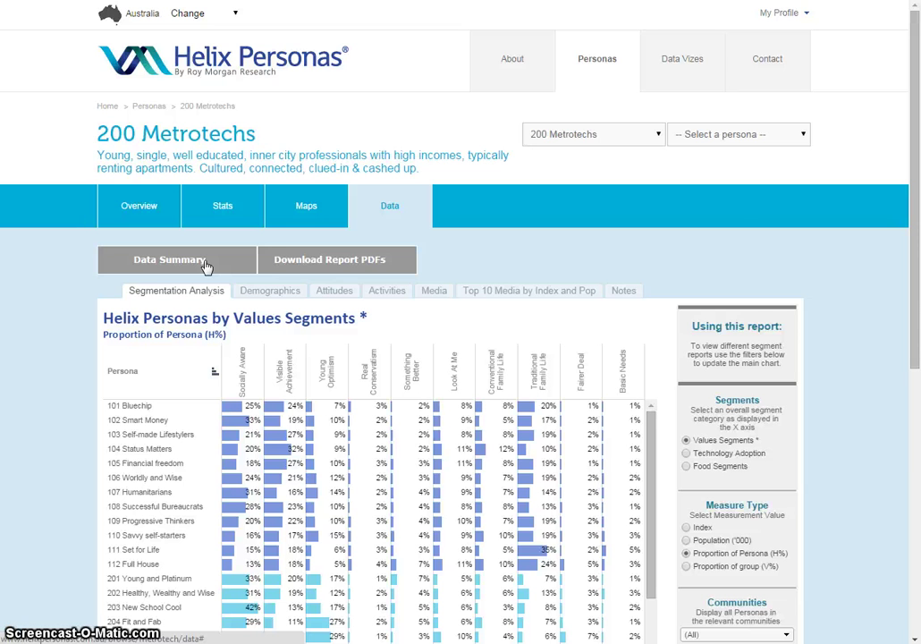
- Sort the segmentation table by Socially Aware, highest first
{"action": "left_click_drag", "start_coordinate": [911, 343], "coordinate": [914, 455]}
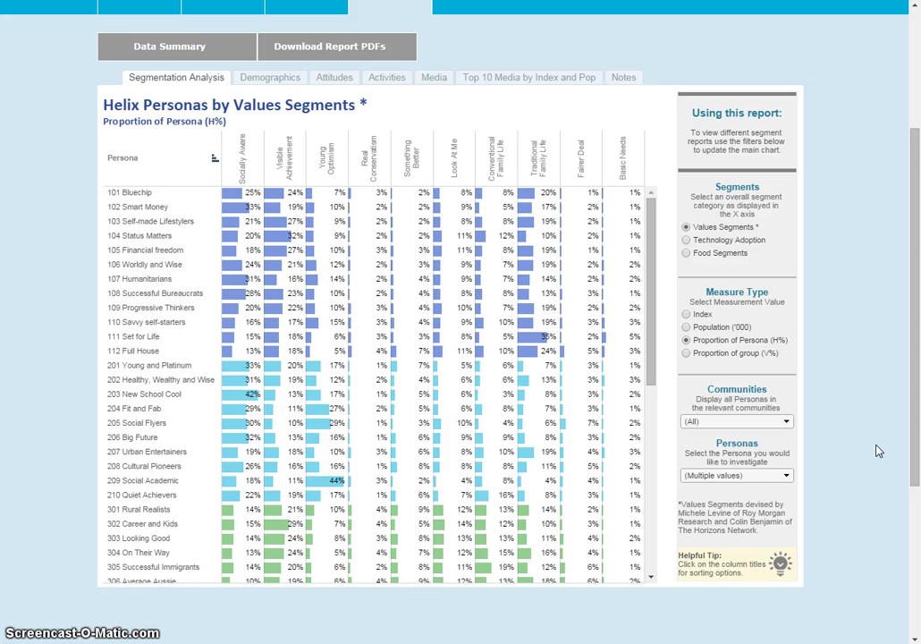
{"action": "left_click", "coordinate": [239, 167]}
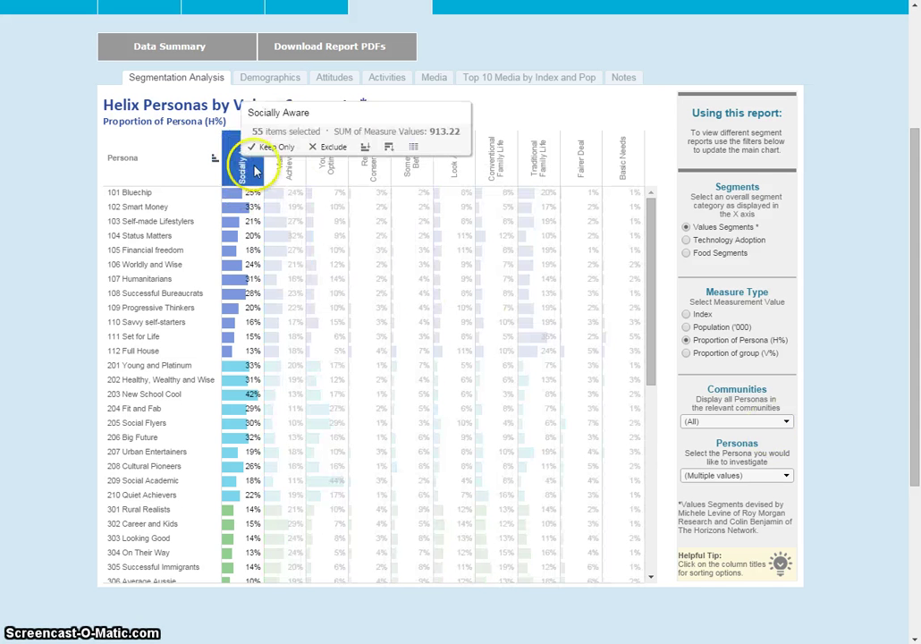
{"action": "left_click", "coordinate": [388, 153]}
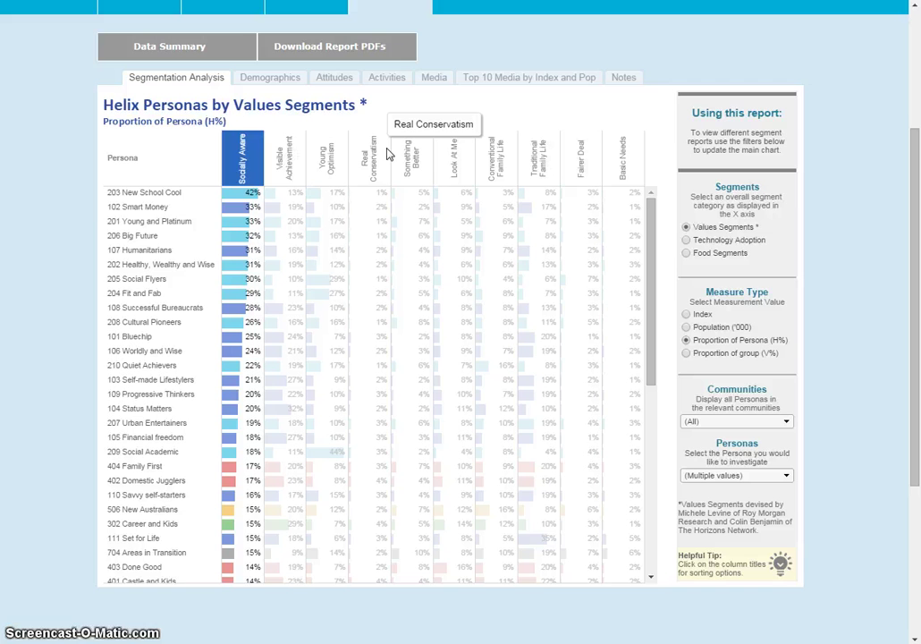
- Show Technology Adoption segments as Index values, sorted by Technology Early Adopters descending
{"action": "left_click", "coordinate": [685, 328]}
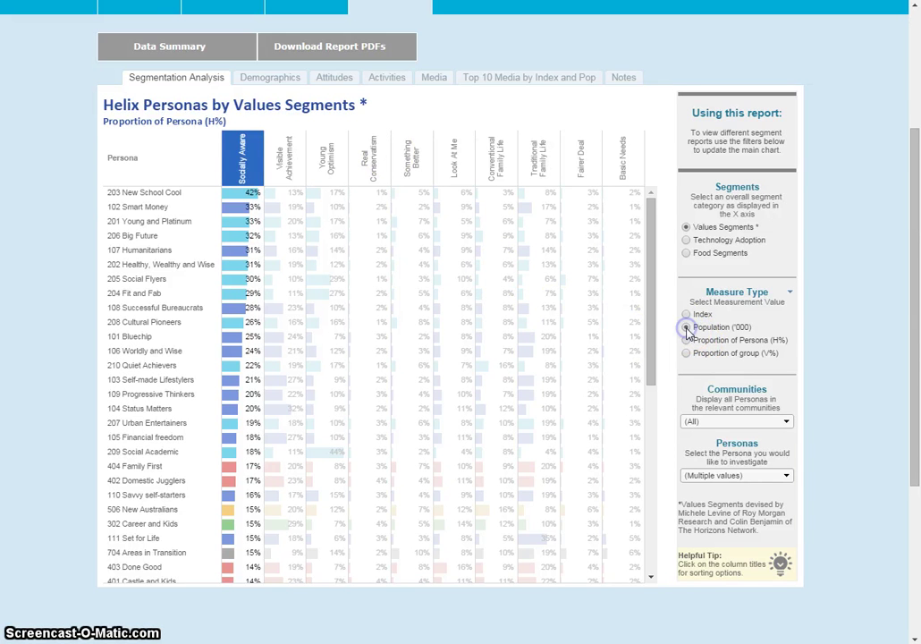
{"action": "left_click", "coordinate": [686, 315]}
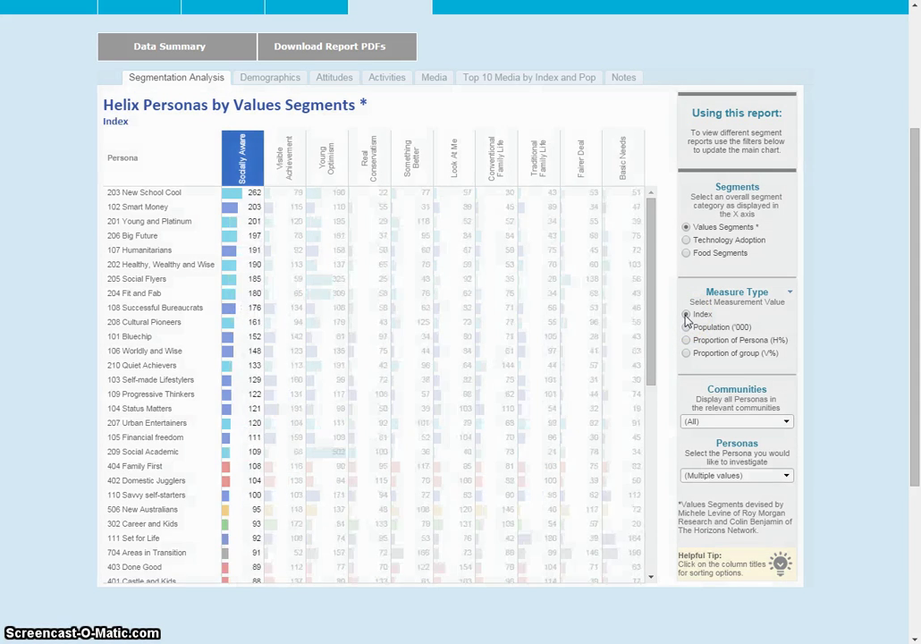
{"action": "left_click", "coordinate": [685, 239]}
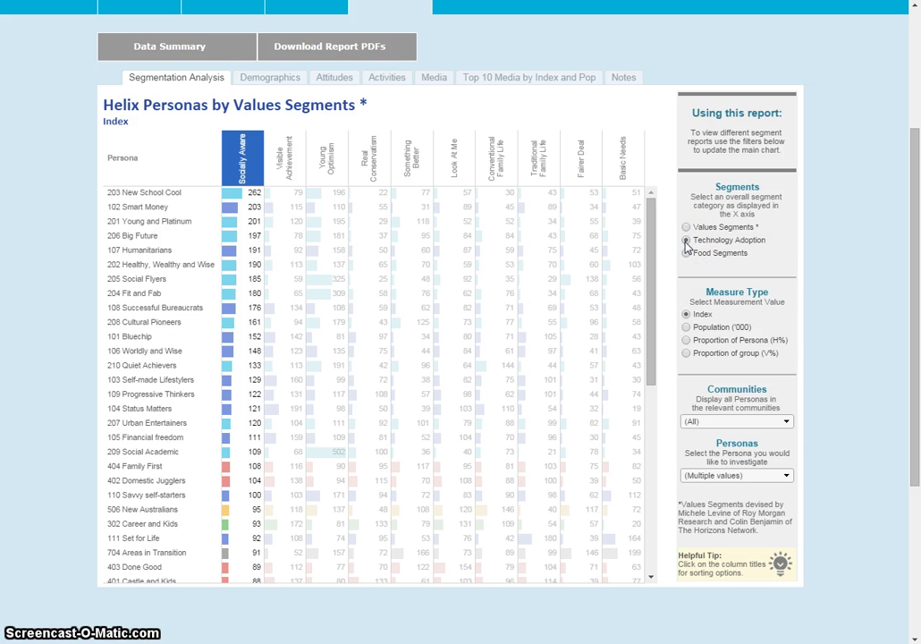
{"action": "left_click", "coordinate": [254, 161]}
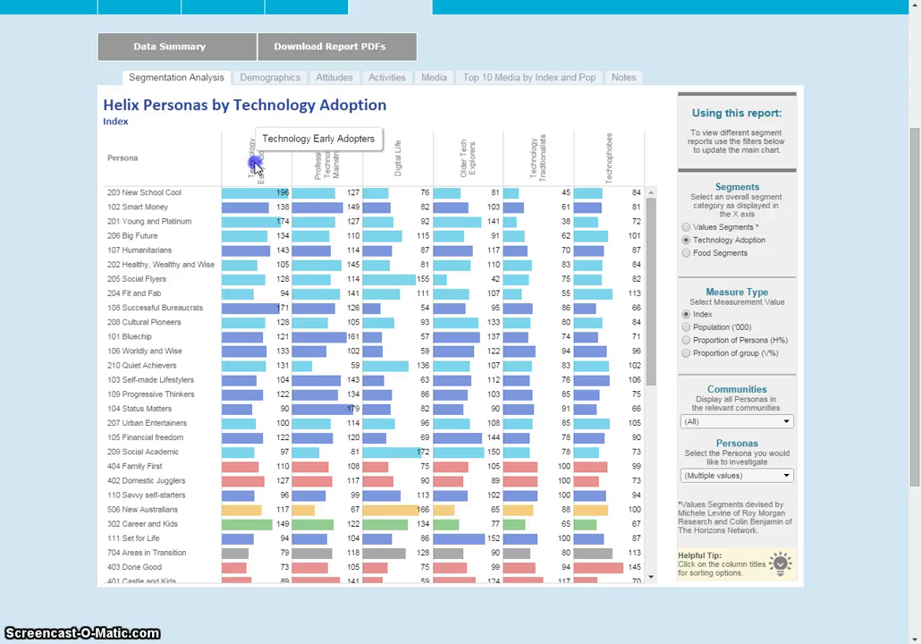
{"action": "left_click", "coordinate": [403, 136]}
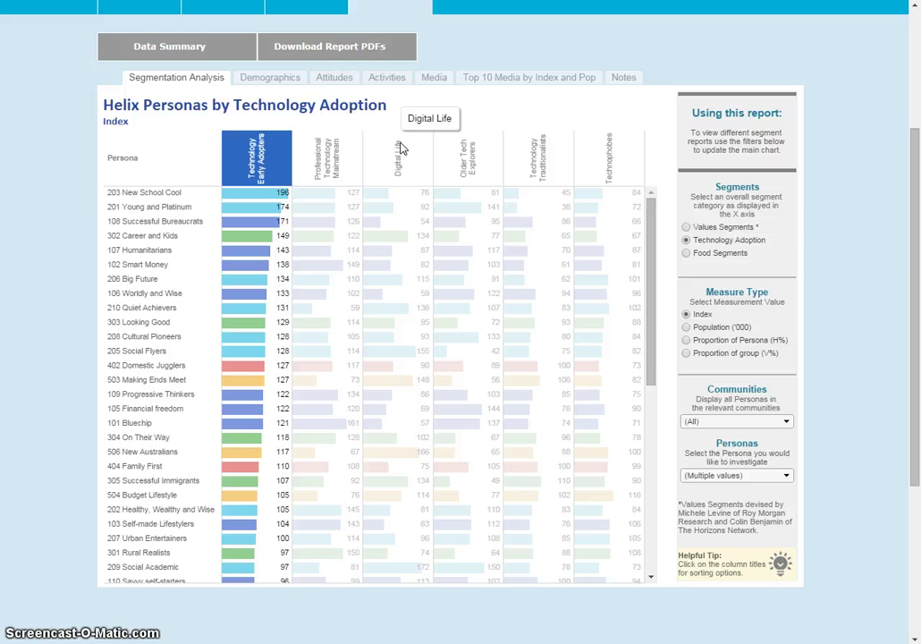
{"action": "mouse_move", "coordinate": [652, 345]}
{"action": "left_mouse_down"}
{"action": "mouse_move", "coordinate": [646, 539]}
{"action": "mouse_move", "coordinate": [654, 336]}
{"action": "left_mouse_up"}
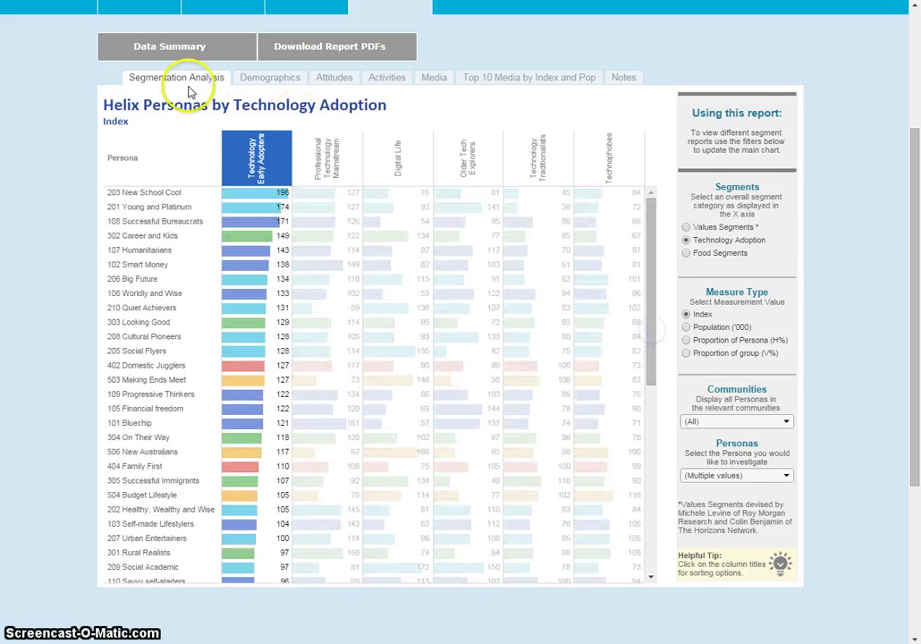
- Open the Demographics report and review its category list, leaving Age selected
{"action": "left_click", "coordinate": [262, 78]}
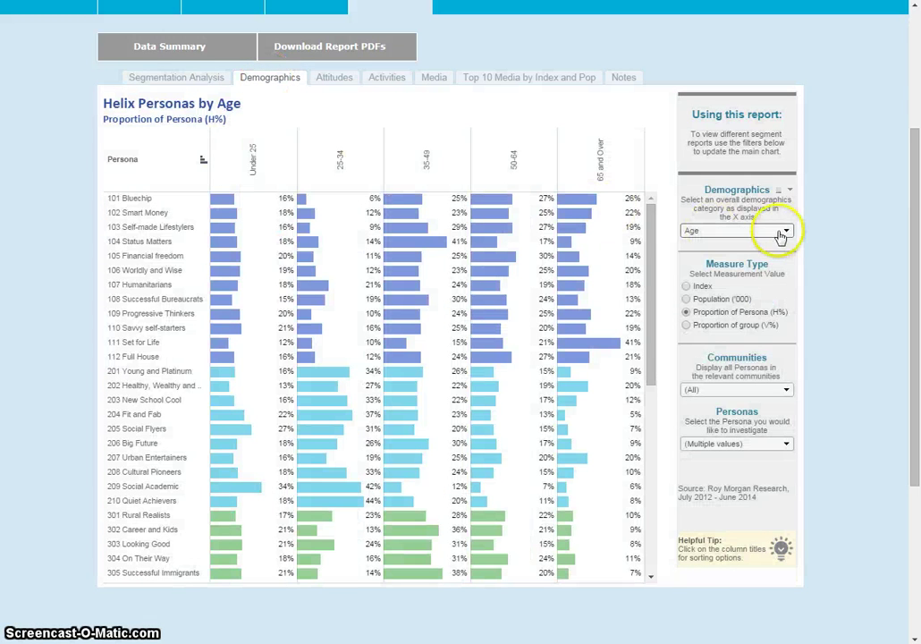
{"action": "left_click", "coordinate": [786, 232]}
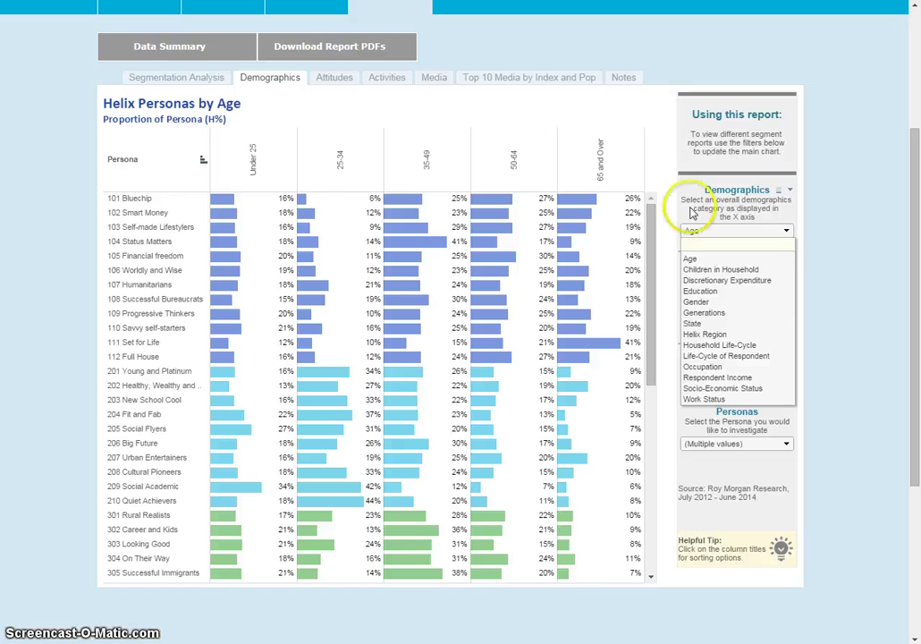
{"action": "left_click", "coordinate": [324, 82]}
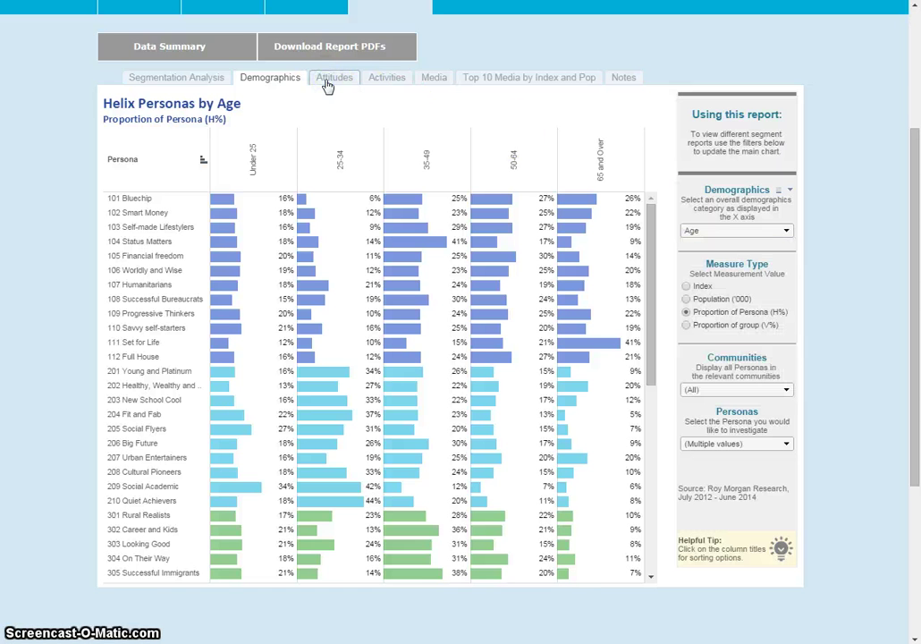
- Show Finance attitudes ranked by 'I feel financially stable at the moment', highest first
{"action": "left_click", "coordinate": [327, 83]}
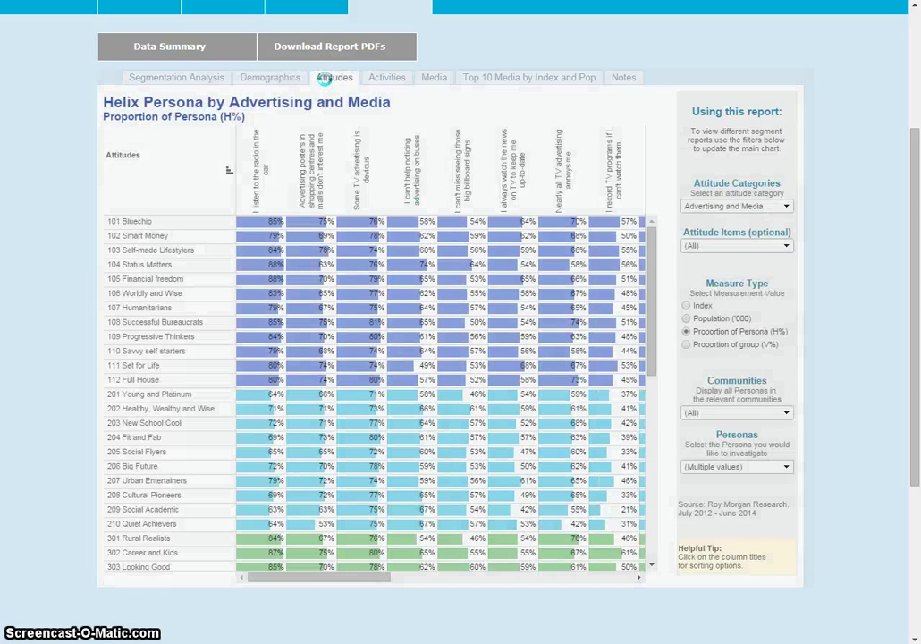
{"action": "left_click", "coordinate": [787, 207]}
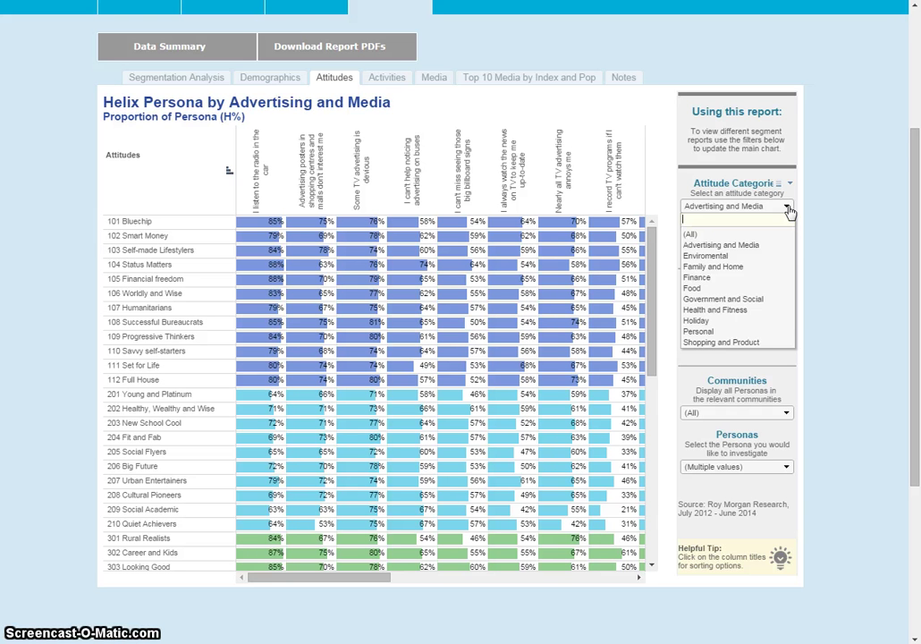
{"action": "left_click", "coordinate": [700, 280]}
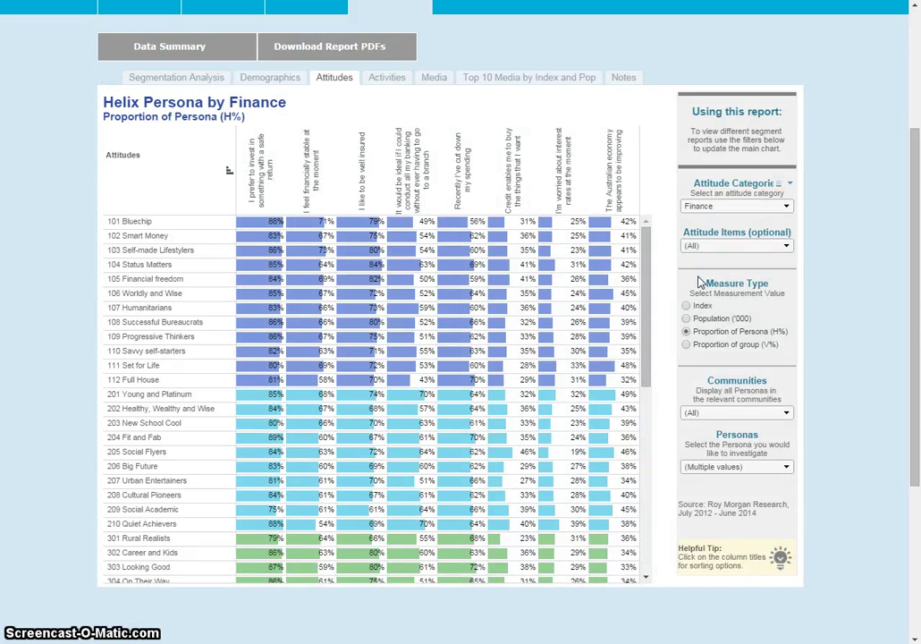
{"action": "left_click", "coordinate": [312, 183]}
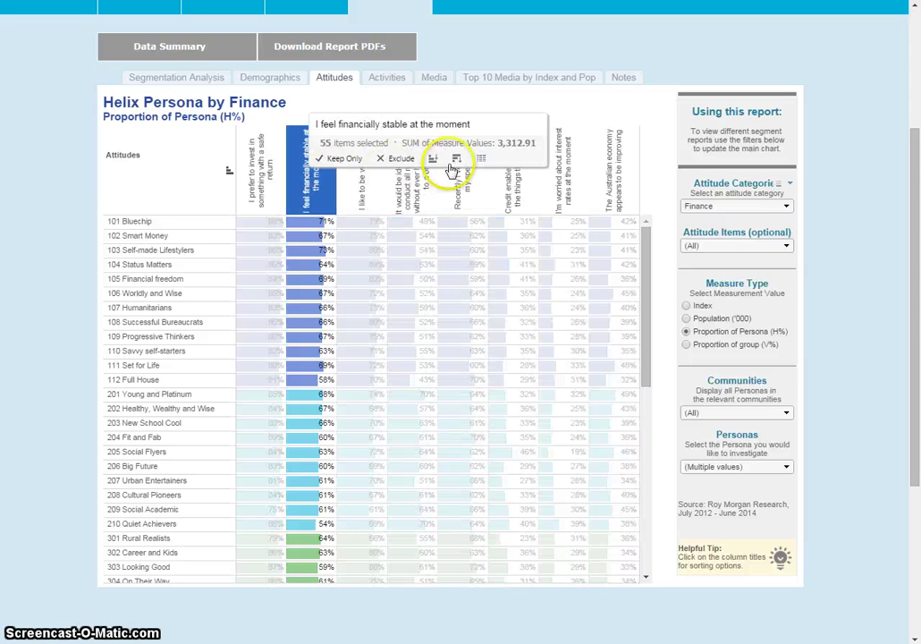
{"action": "left_click", "coordinate": [456, 159]}
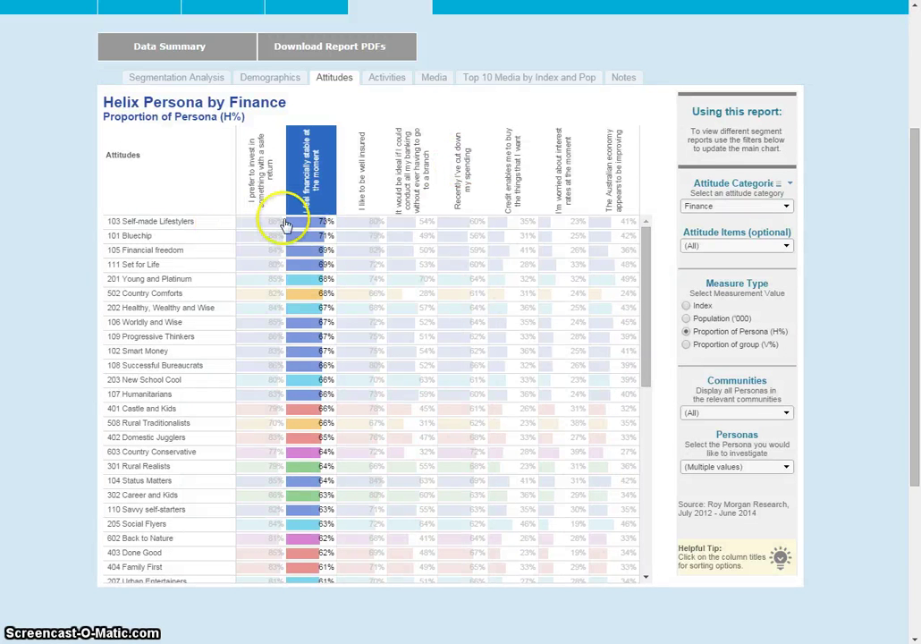
- Show the Activities report for Sports And Activities Participated In and scroll the table right
{"action": "left_click", "coordinate": [386, 77]}
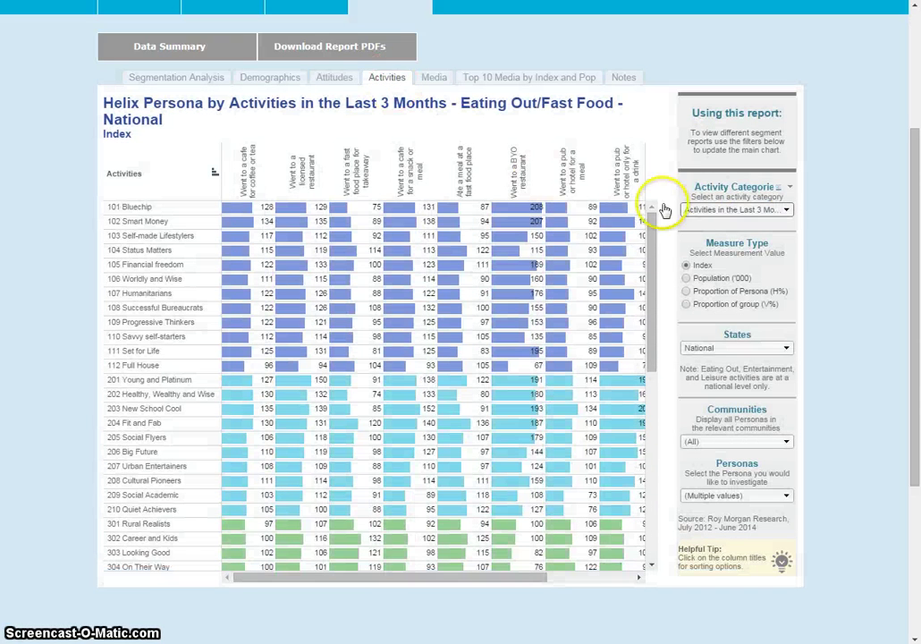
{"action": "left_click", "coordinate": [785, 213]}
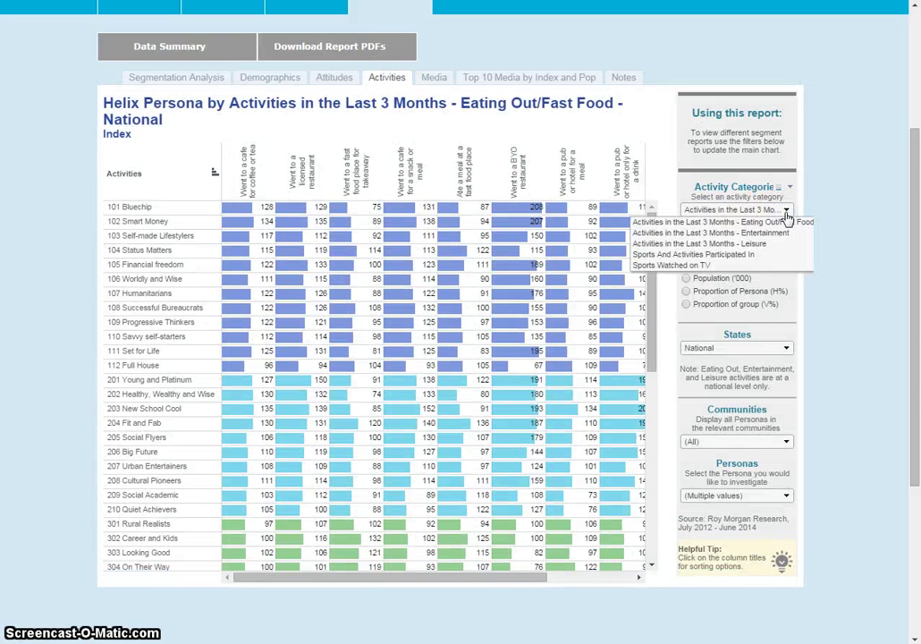
{"action": "left_click", "coordinate": [713, 253]}
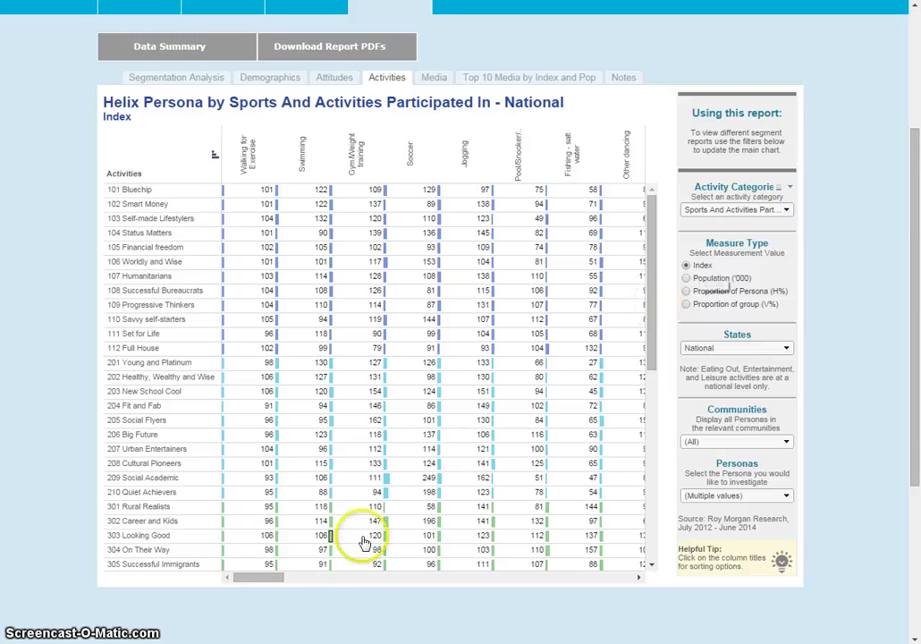
{"action": "left_click_drag", "start_coordinate": [267, 577], "coordinate": [417, 583]}
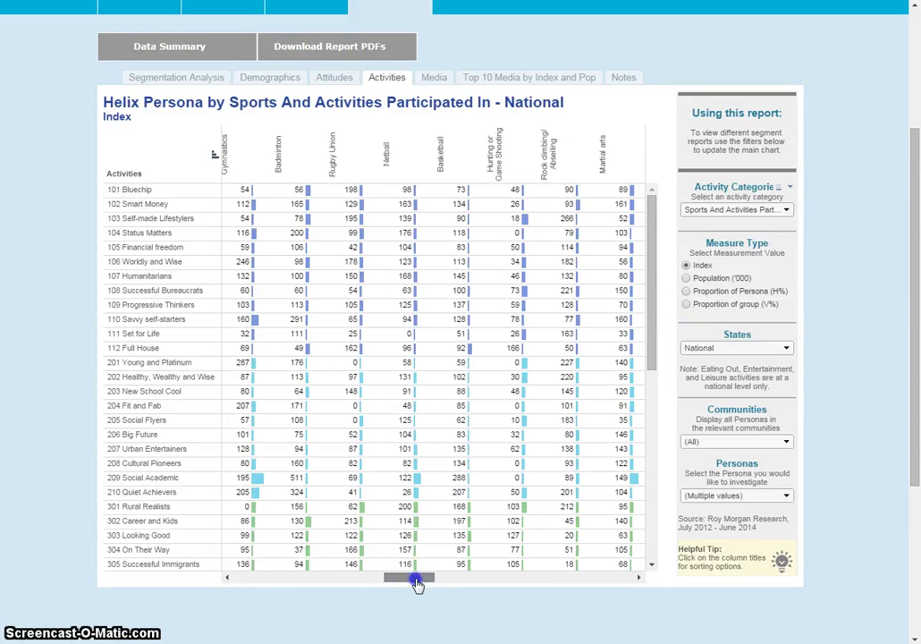
- Rank personas by Documentaries in Type of TV Show Watched, then view Top 10 Media by Index and Pop
{"action": "left_click", "coordinate": [435, 81]}
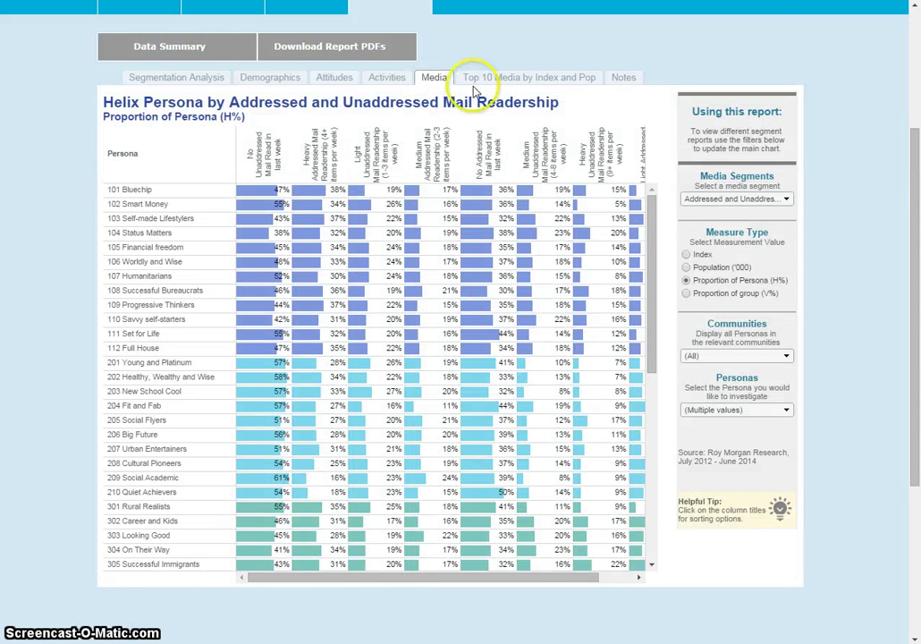
{"action": "left_click", "coordinate": [789, 204]}
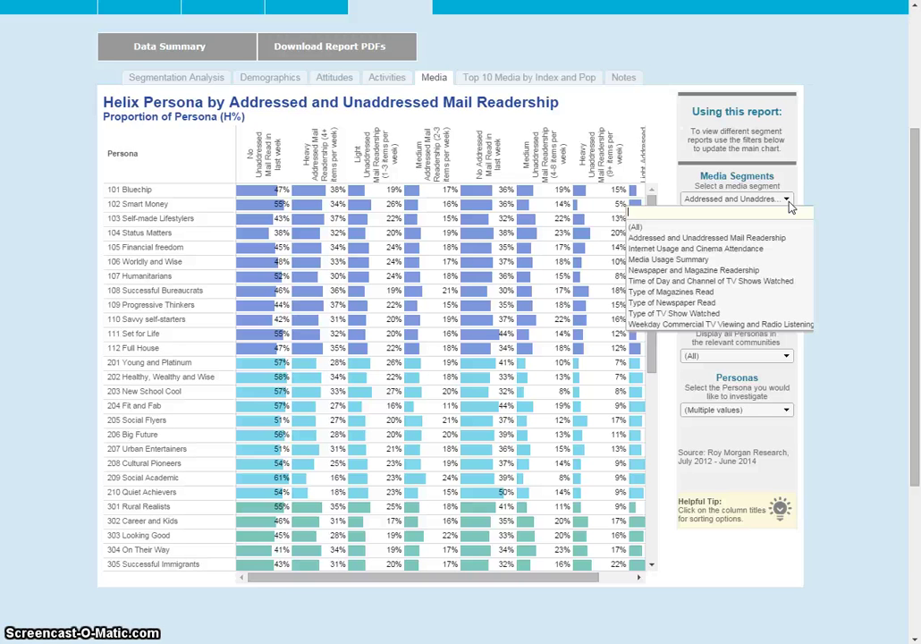
{"action": "left_click", "coordinate": [678, 308]}
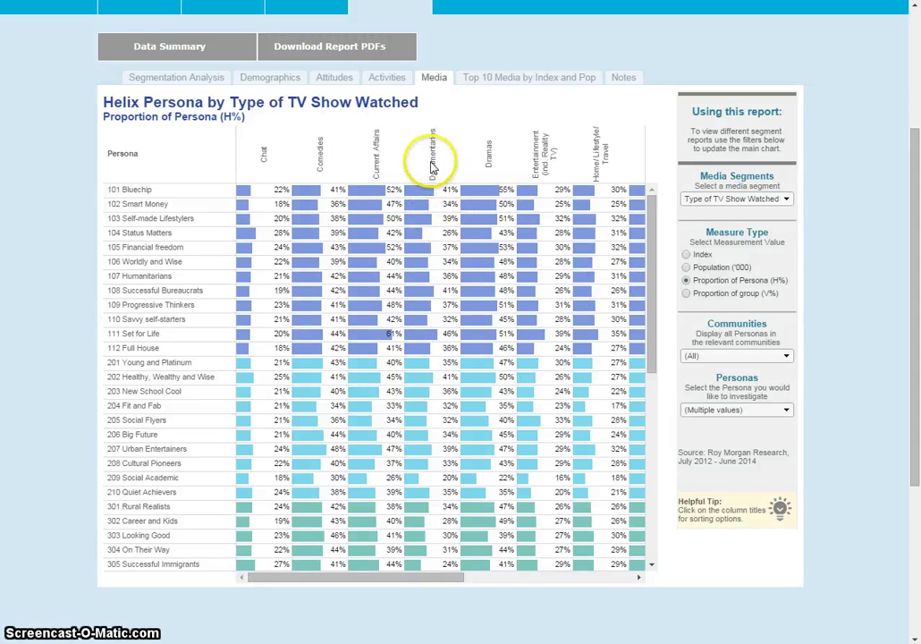
{"action": "left_click", "coordinate": [431, 164]}
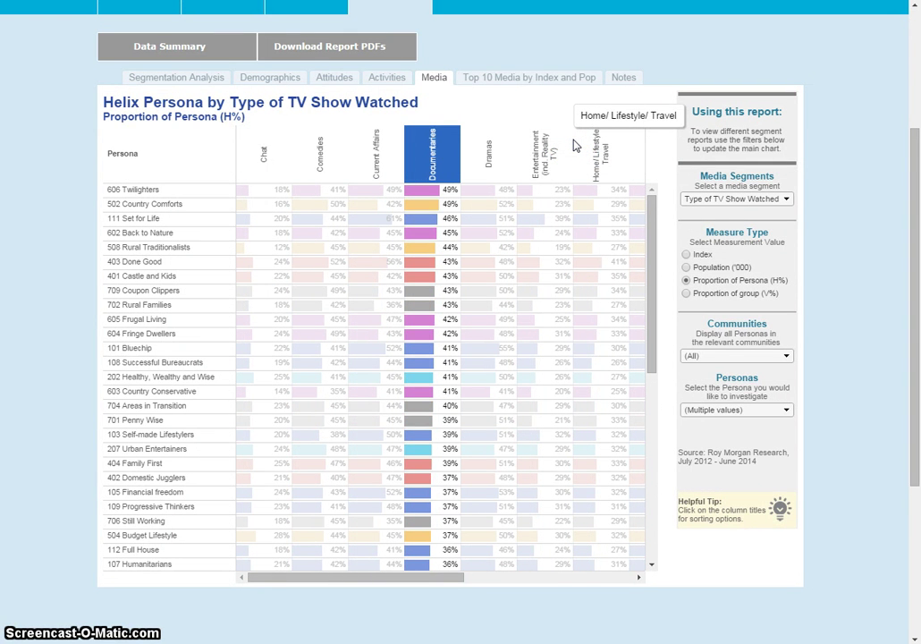
{"action": "left_click_drag", "start_coordinate": [650, 260], "coordinate": [656, 455]}
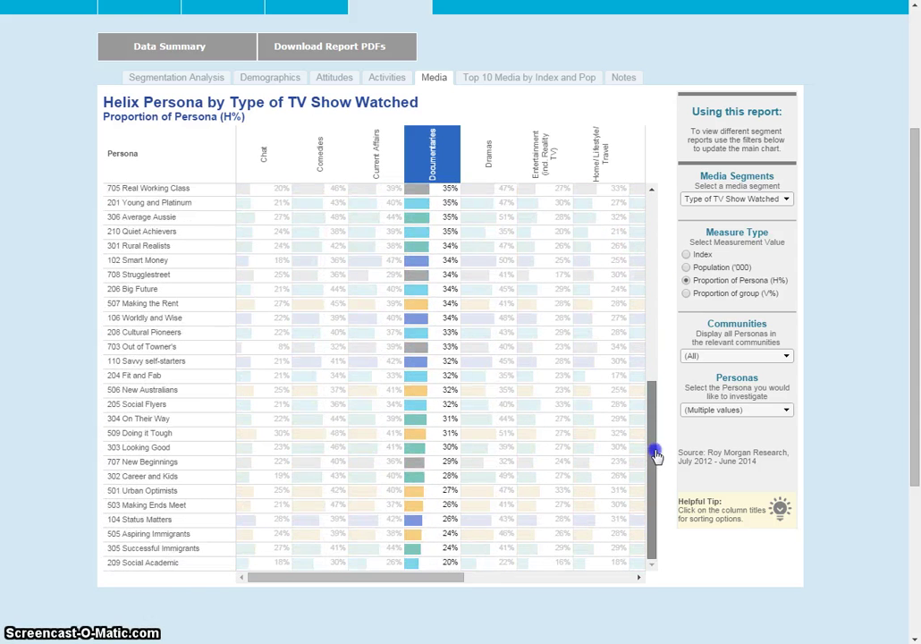
{"action": "left_click", "coordinate": [506, 78]}
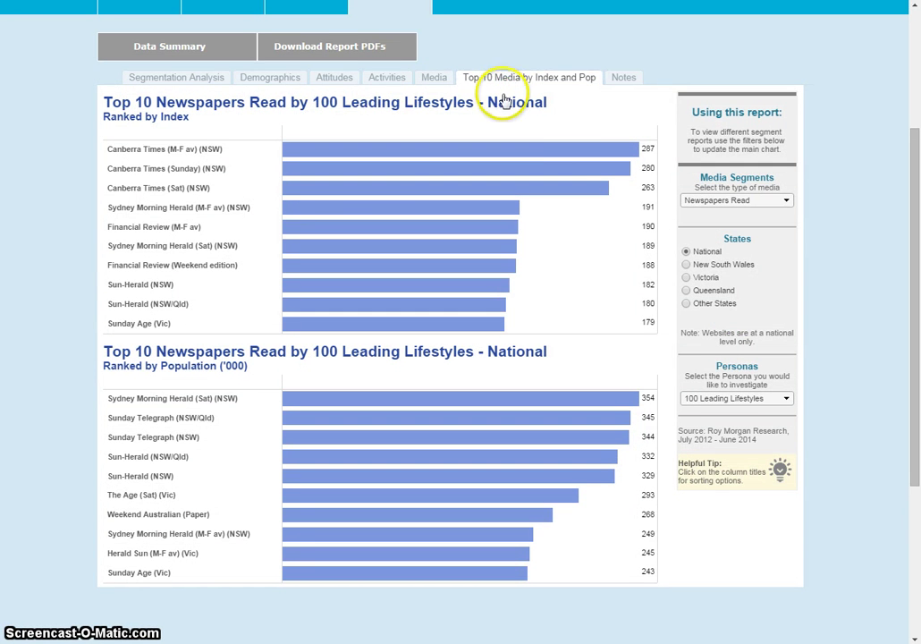
- Filter the top-10 newspaper charts to 203 New School Cool, checking New South Wales then Victoria
{"action": "left_click", "coordinate": [788, 400]}
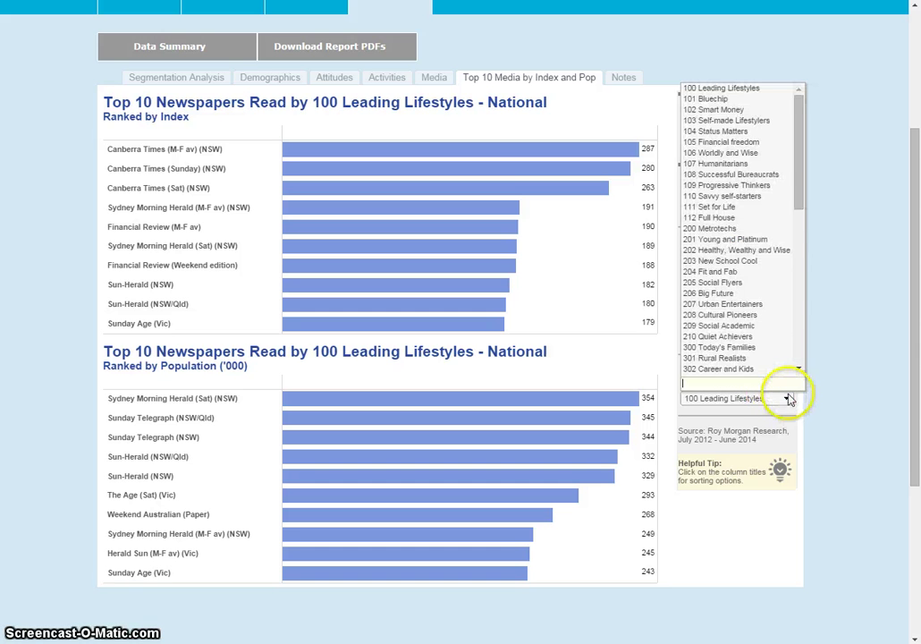
{"action": "left_click", "coordinate": [724, 268]}
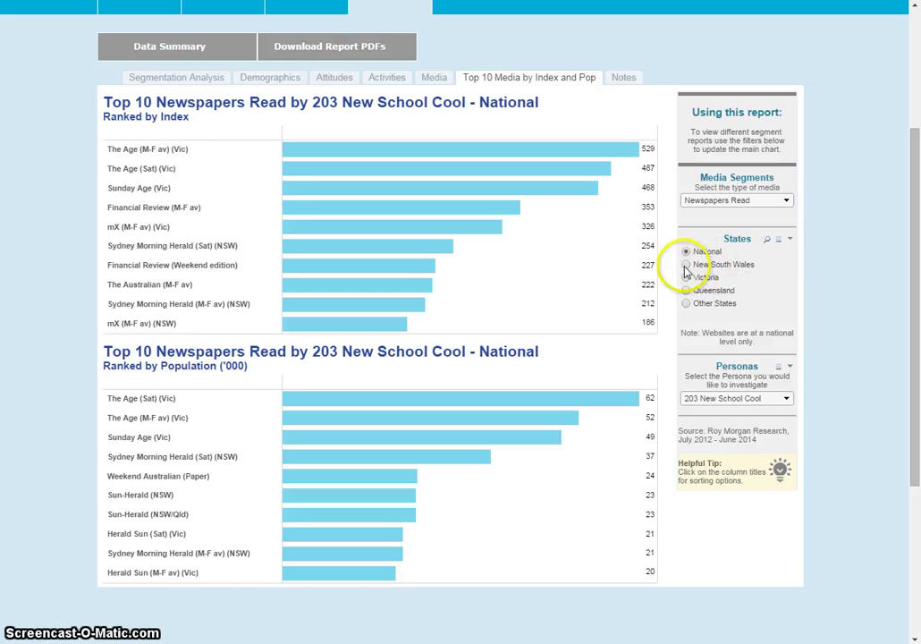
{"action": "left_click", "coordinate": [686, 266]}
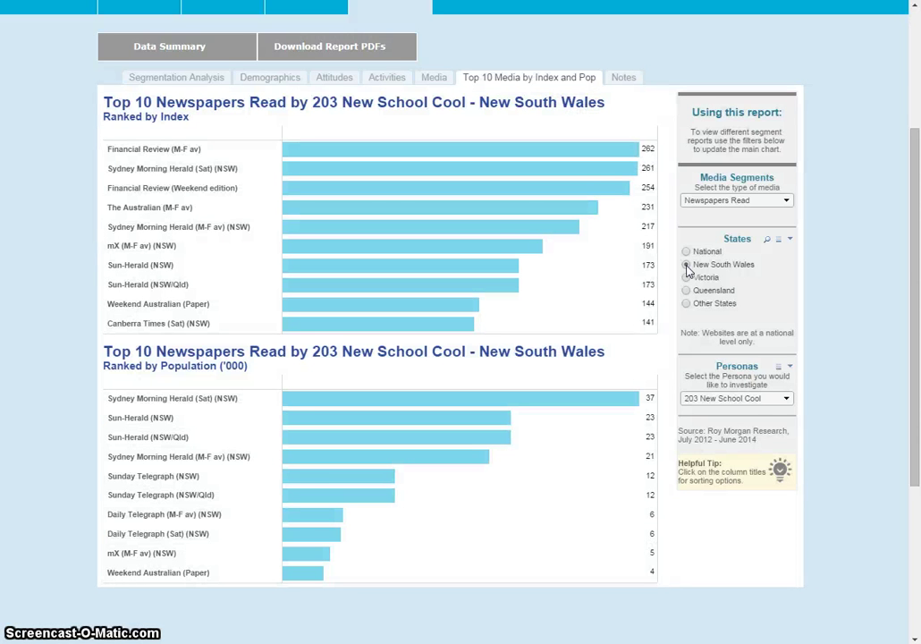
{"action": "left_click", "coordinate": [225, 168]}
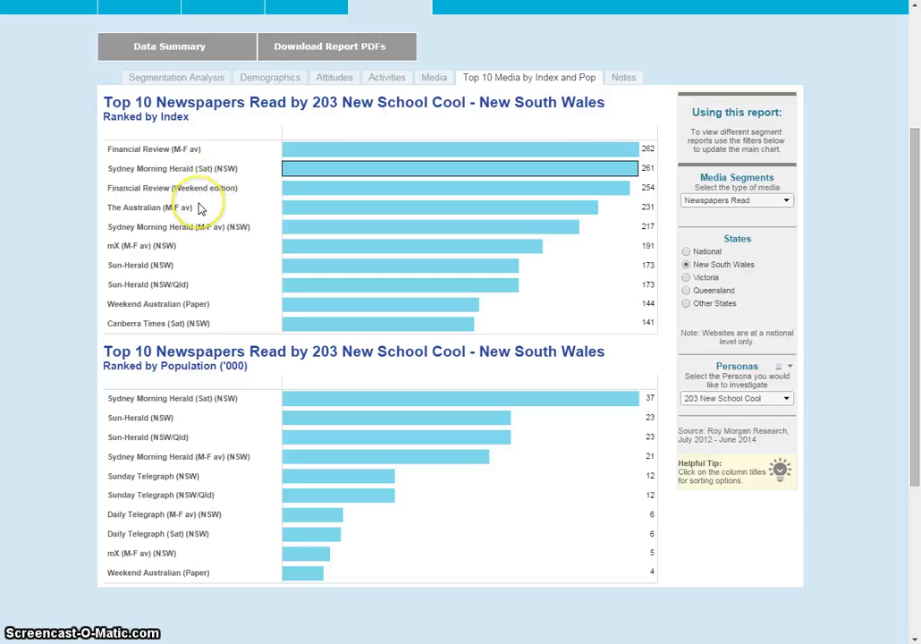
{"action": "left_click", "coordinate": [686, 278]}
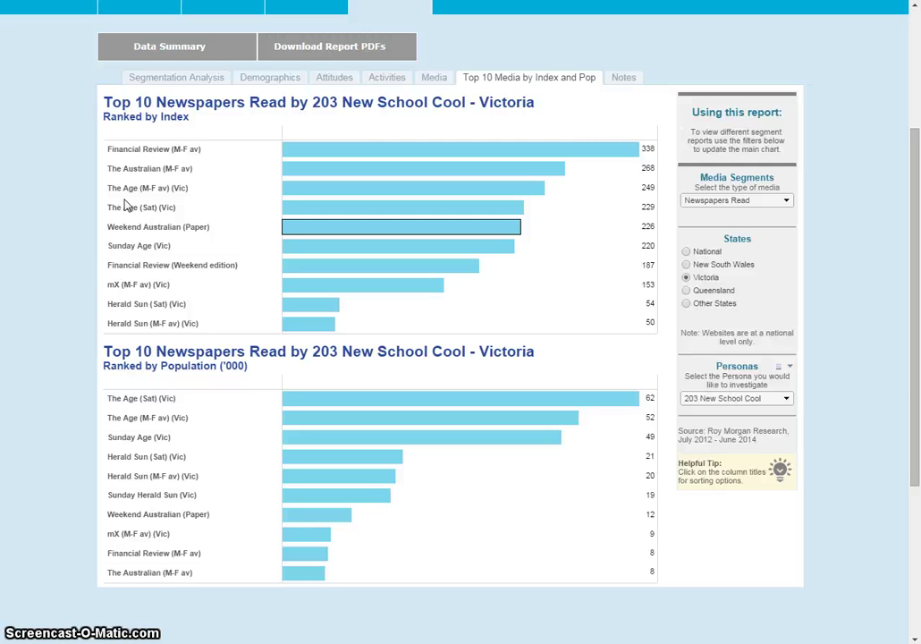
{"action": "left_click", "coordinate": [29, 604]}
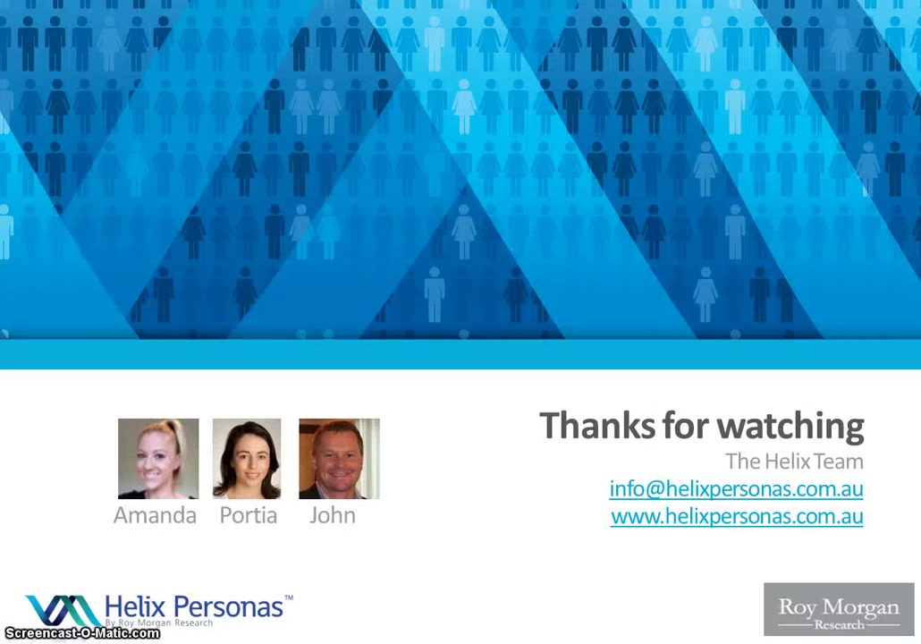